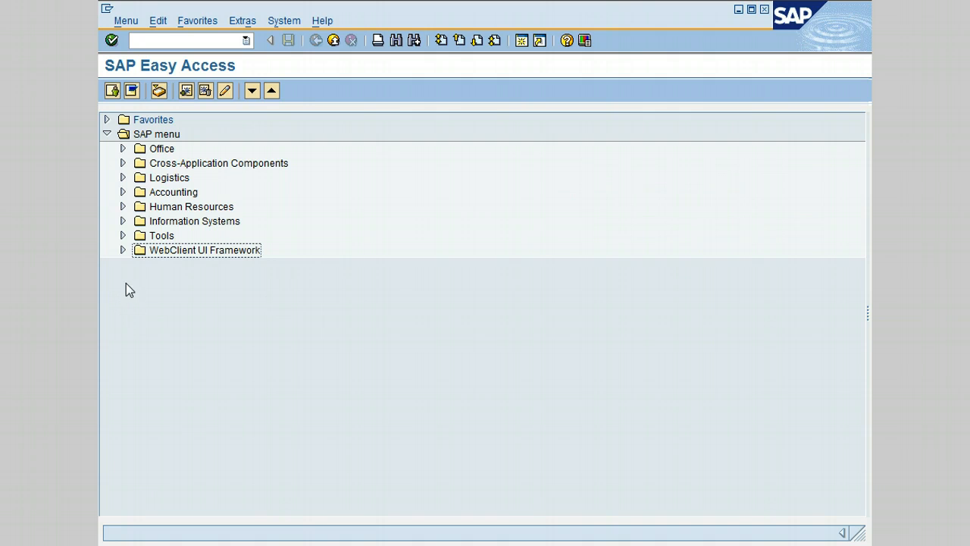
Launch XK01 Create Vendor from Logistics > Materials Management > Purchasing > Master Data > Vendor > Central.
left_click(123, 178)
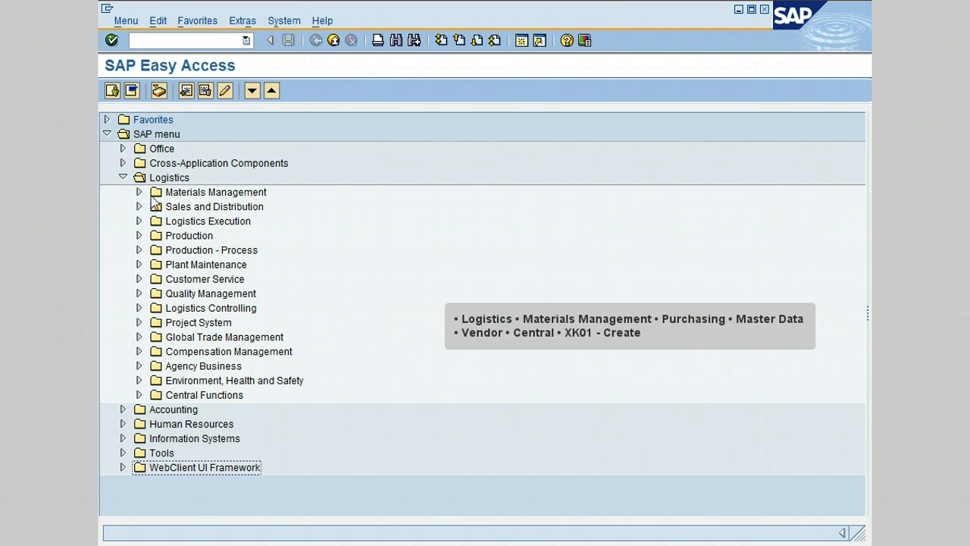
left_click(139, 192)
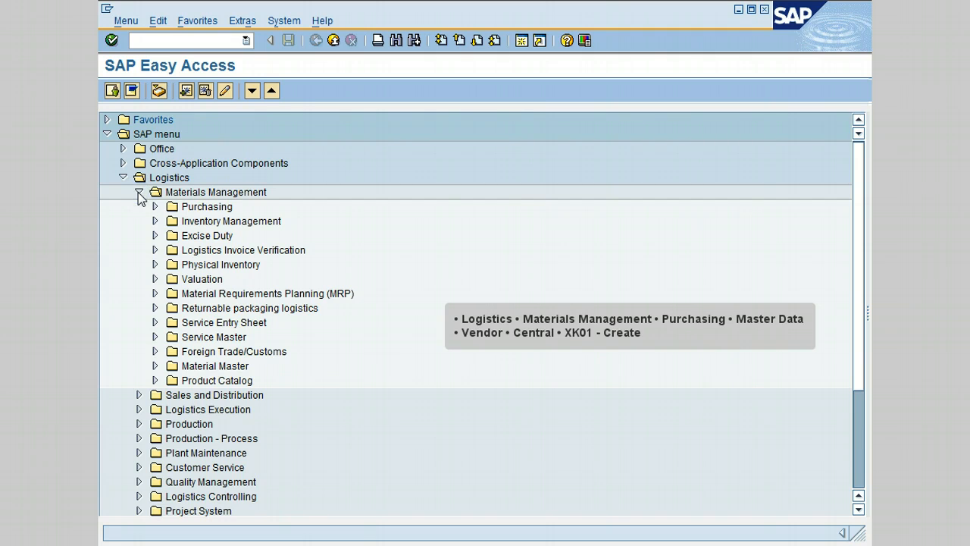
left_click(155, 207)
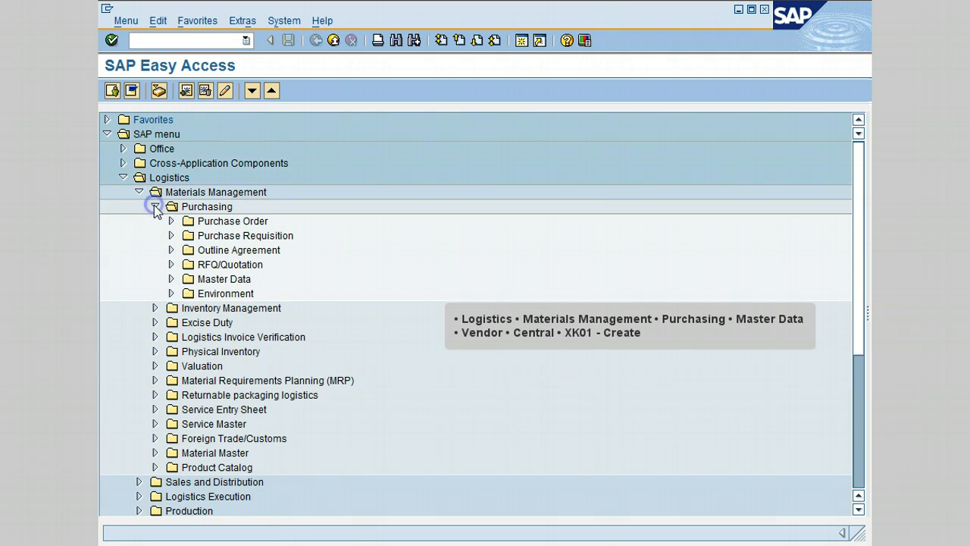
left_click(171, 279)
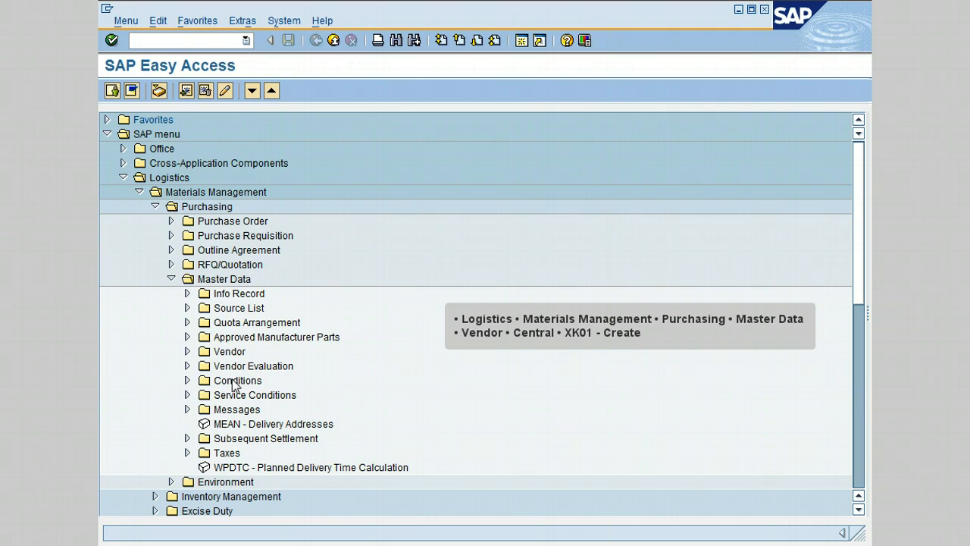
left_click(187, 352)
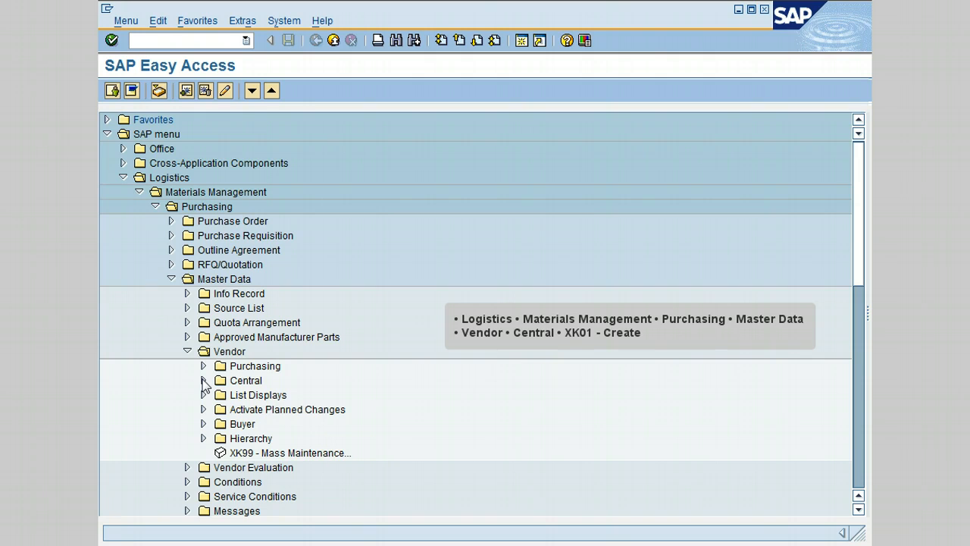
left_click(203, 380)
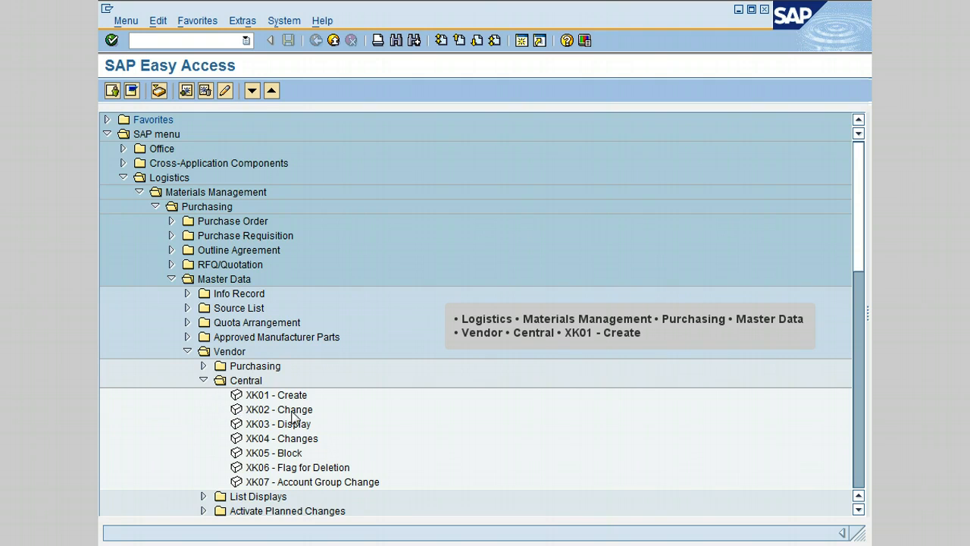
double_click(267, 395)
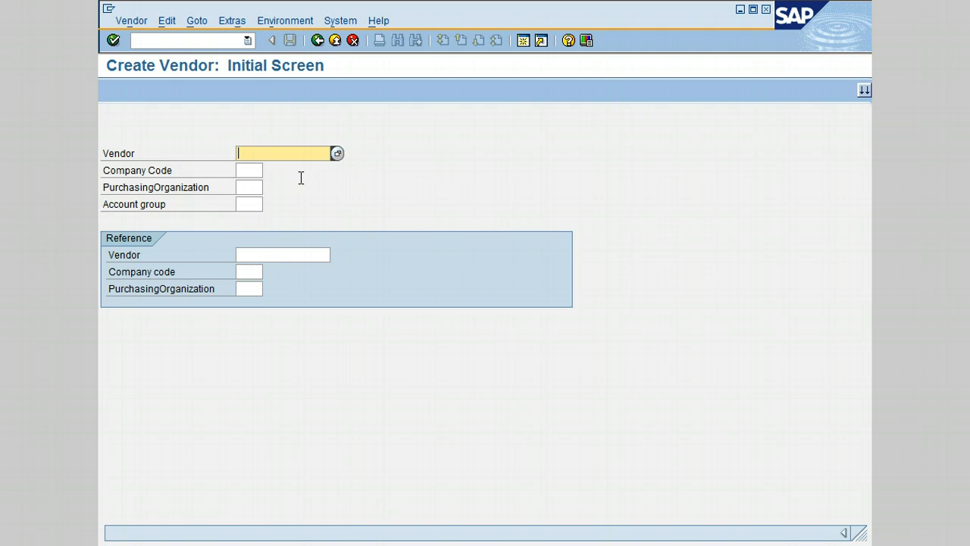
Enter company code 0006, purchasing organization 0006 and pick account group KRED.
left_click(251, 170)
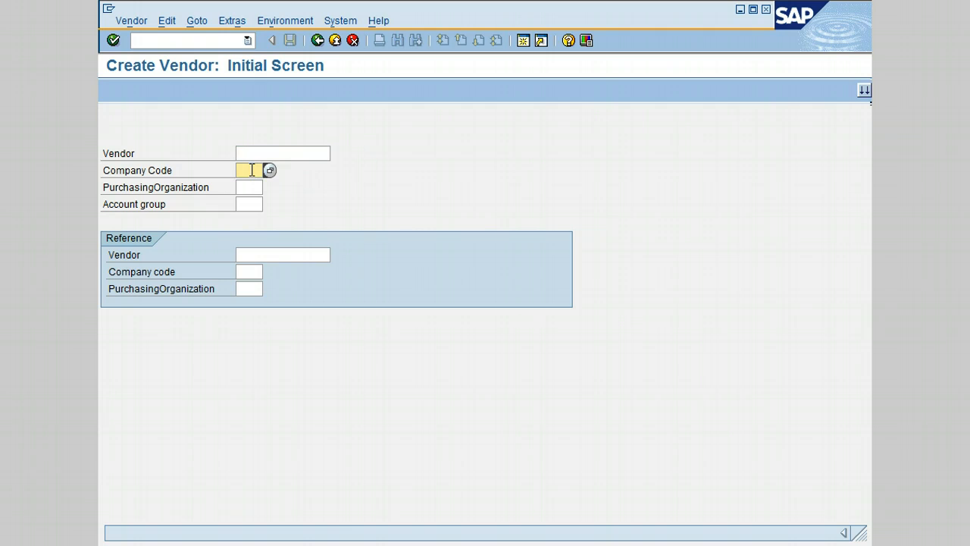
left_click(252, 170)
type("0006")
key("Tab")
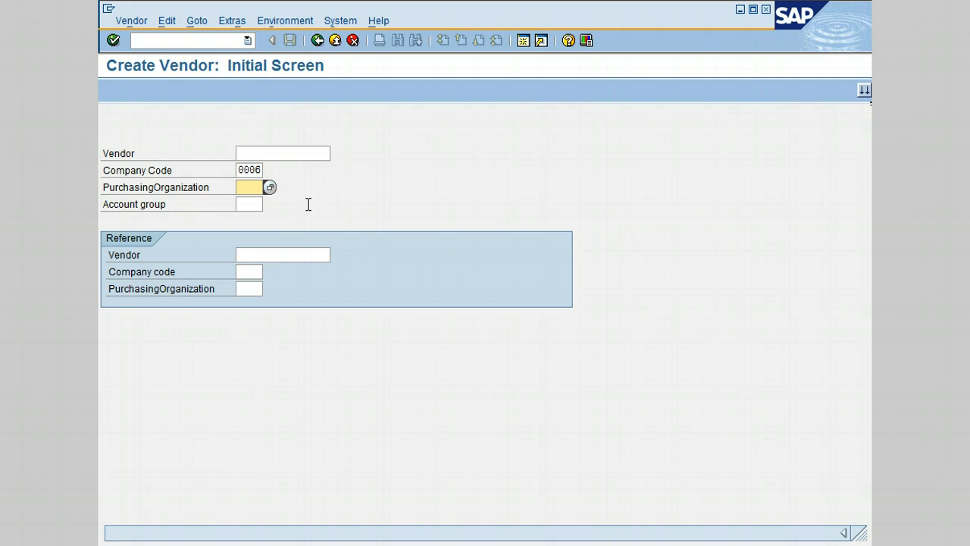
type("0006")
key("Tab")
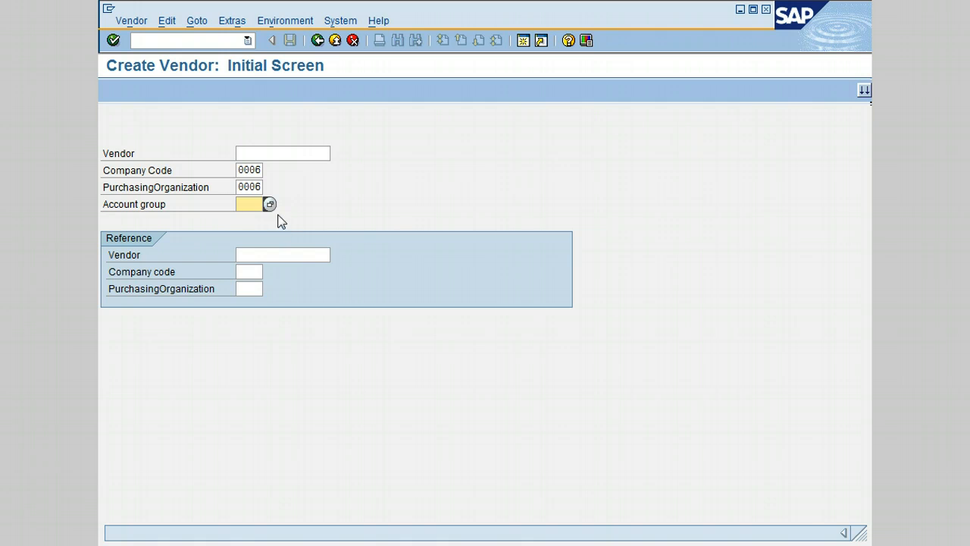
left_click(270, 205)
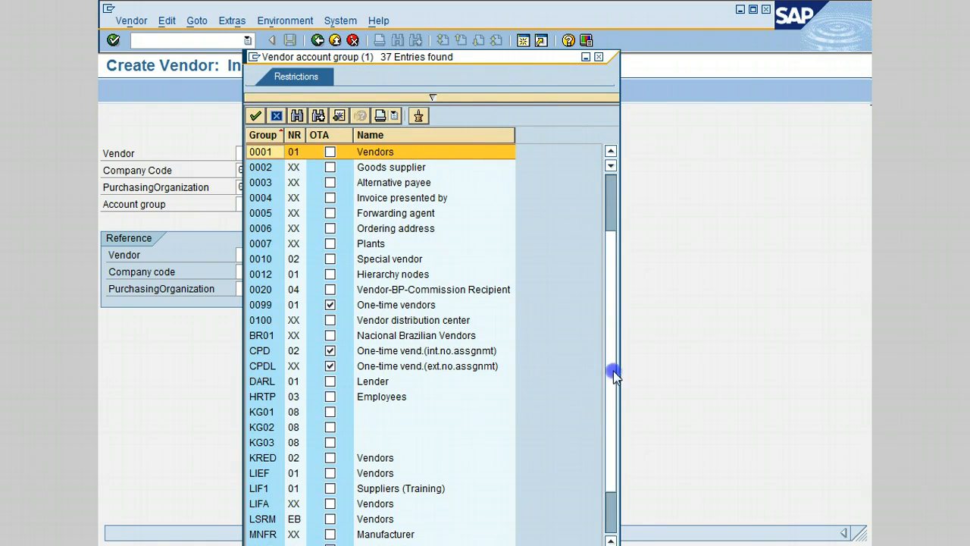
left_click(618, 483)
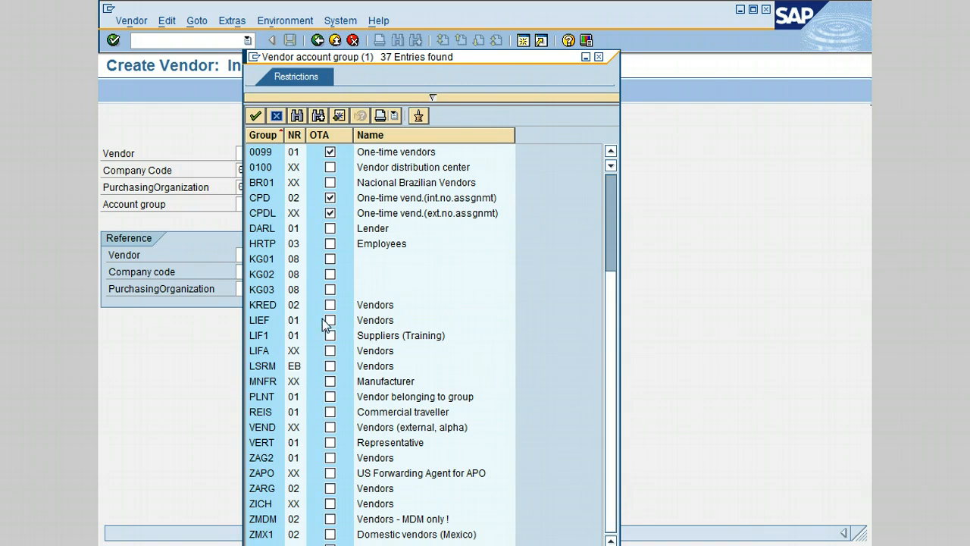
double_click(265, 306)
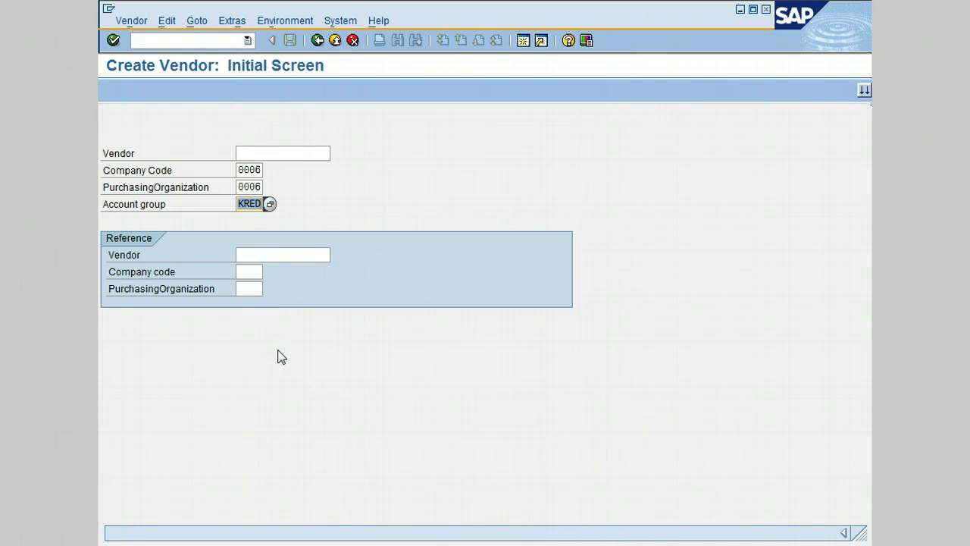
Confirm the initial-screen entries to reach the Create Vendor: Address screen.
left_click(295, 204)
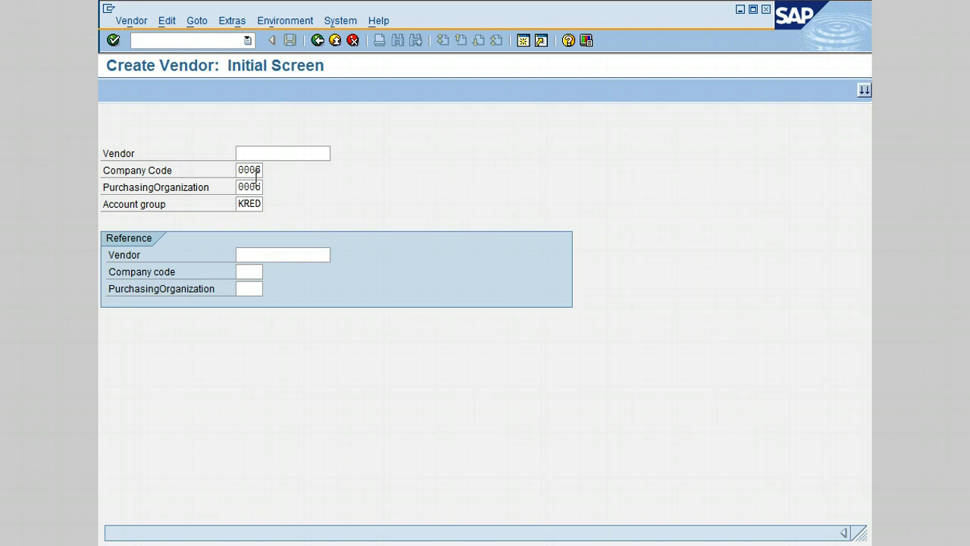
left_click(172, 127)
left_click(110, 44)
left_click(111, 42)
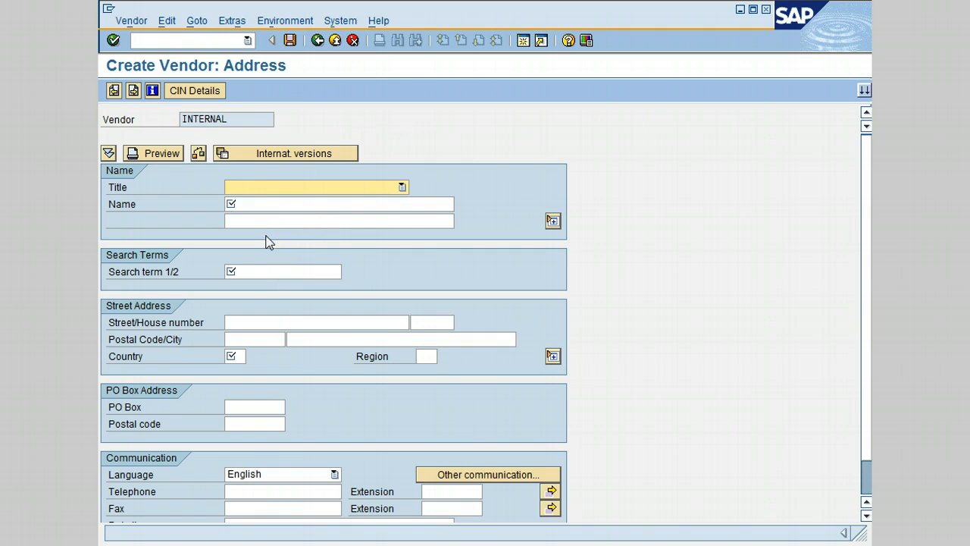
Set the vendor title to Company and the name to 'Ramco Inc.'.
left_click(342, 190)
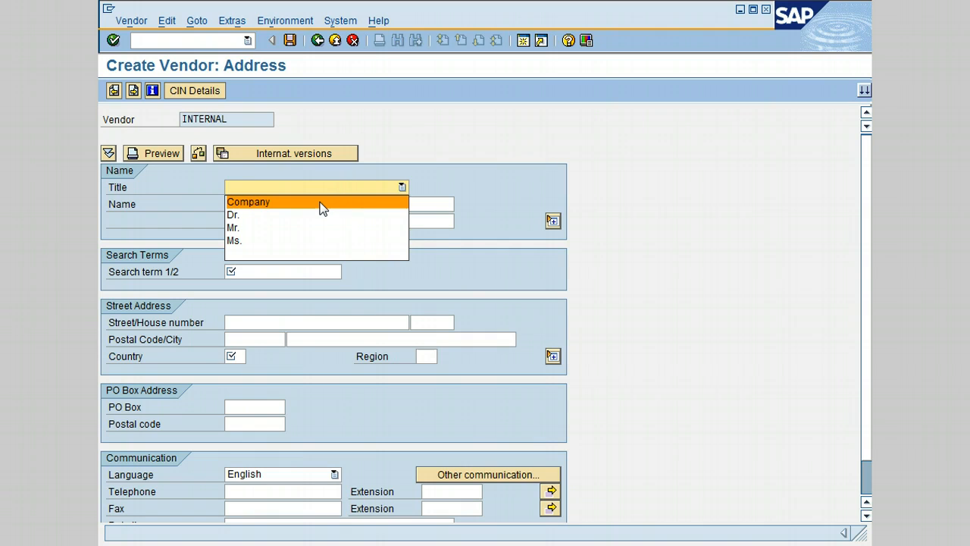
left_click(320, 203)
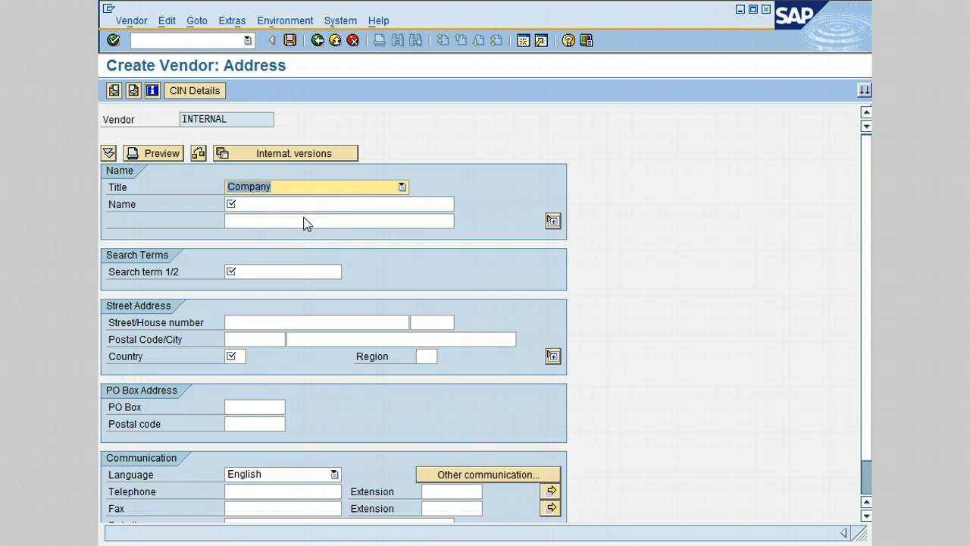
left_click(258, 203)
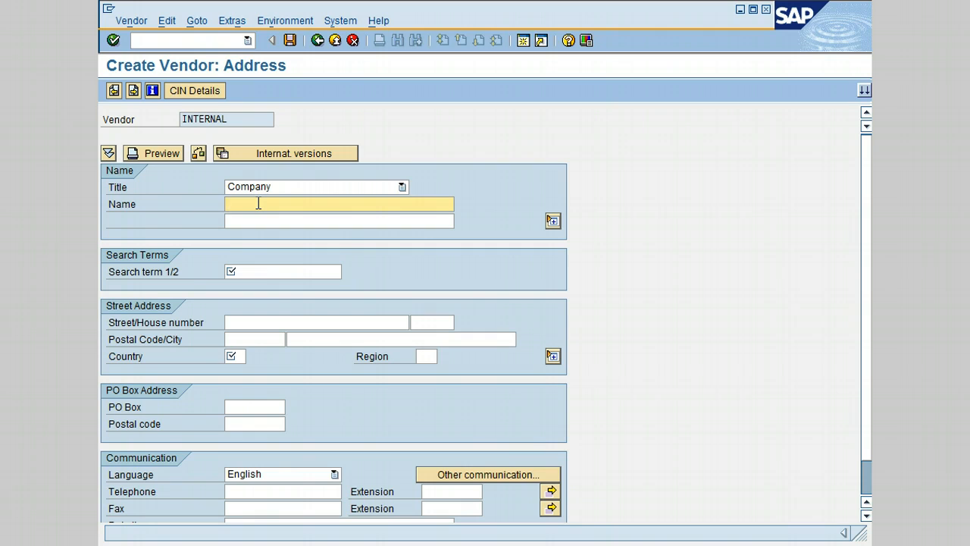
type("Ra")
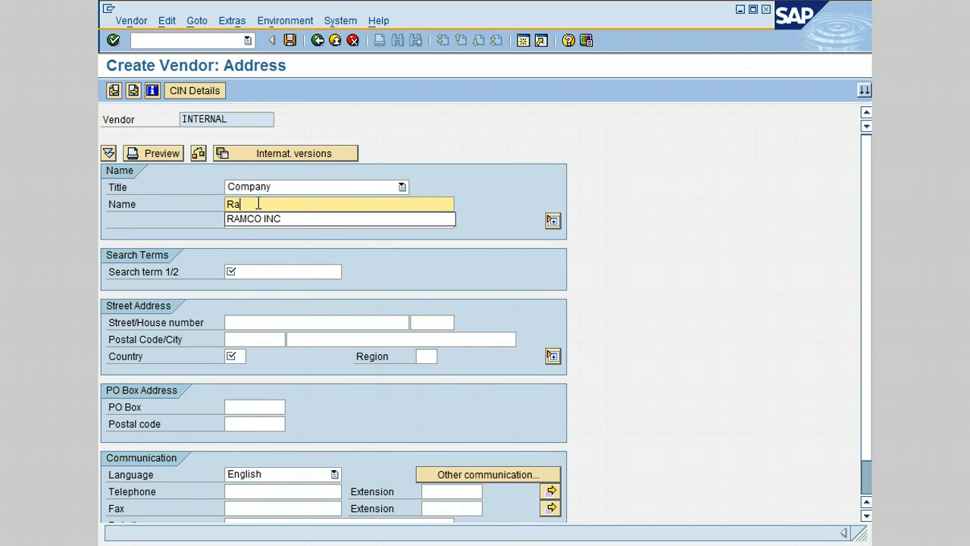
type("mco Inc.")
key("Tab")
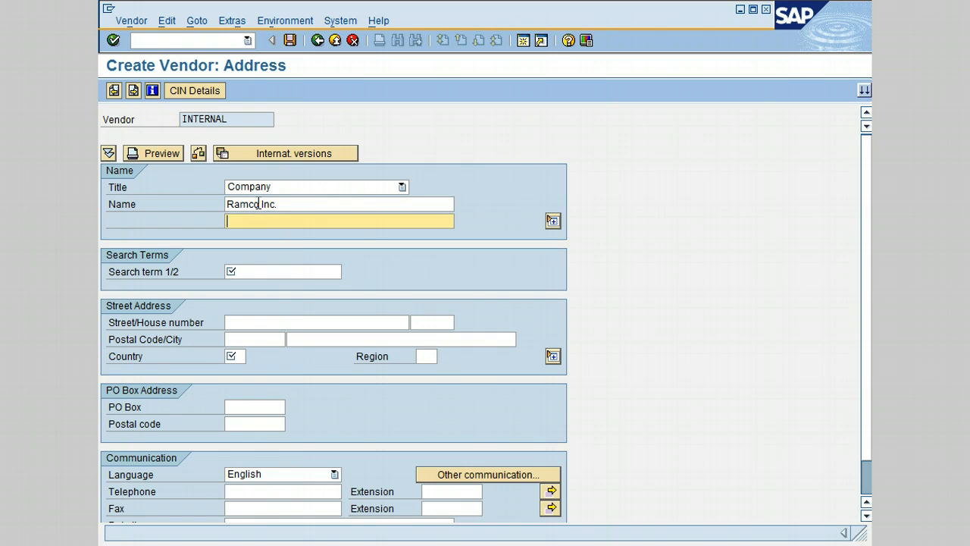
key("Tab")
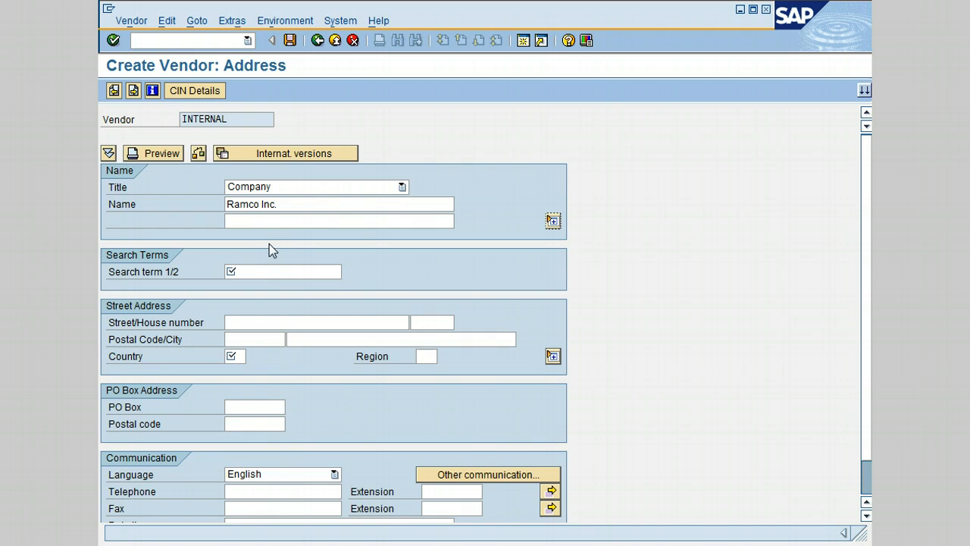
left_click(282, 272)
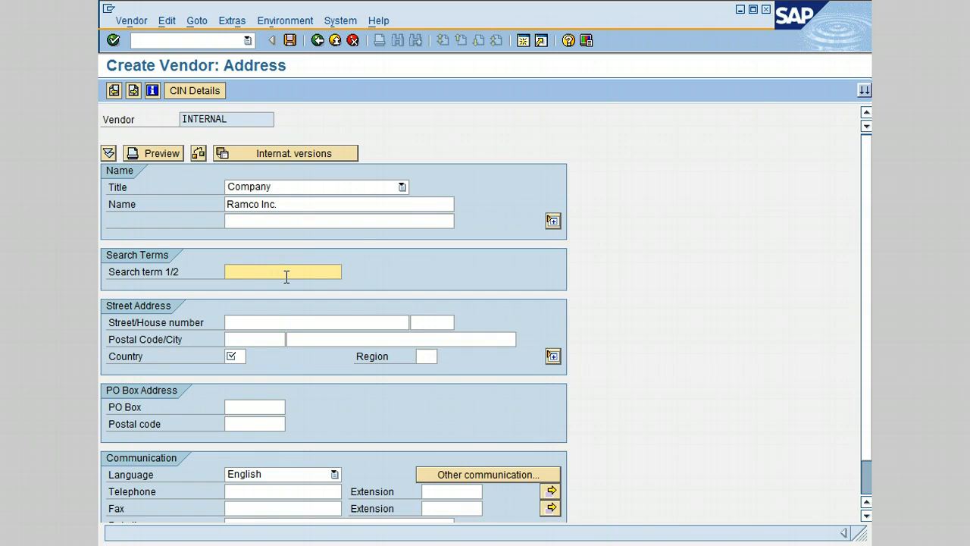
Enter search term 'Ram' and the vendor's street, house number, postal code and city.
type("Ram")
key("Tab")
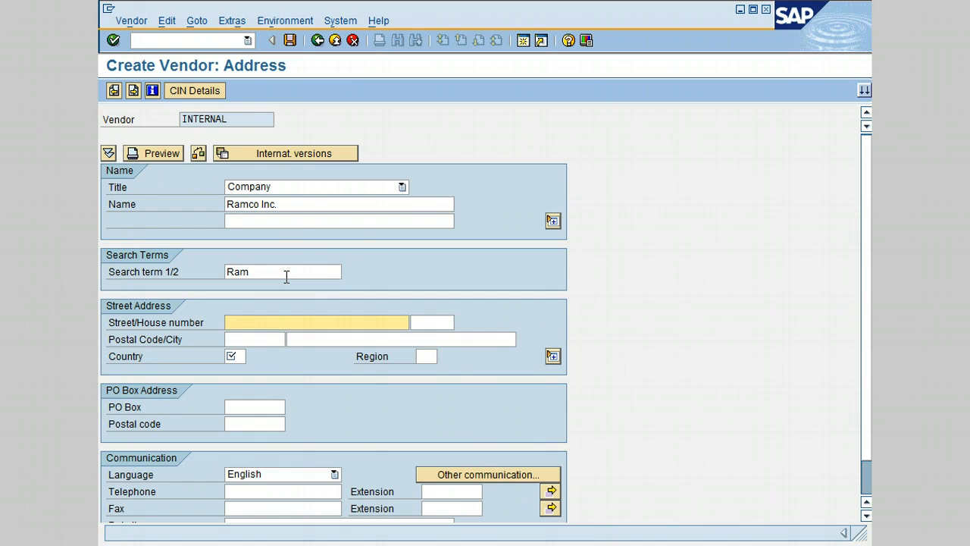
left_click(251, 322)
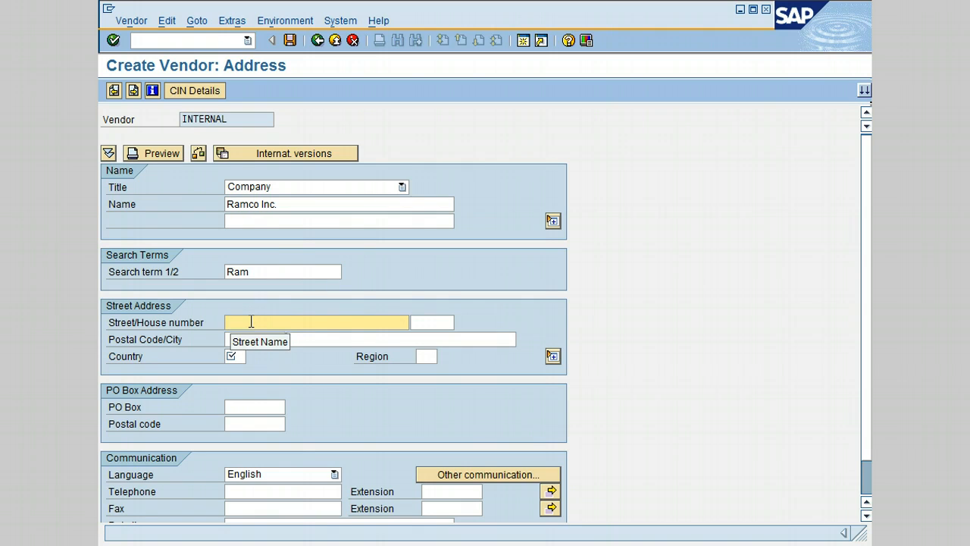
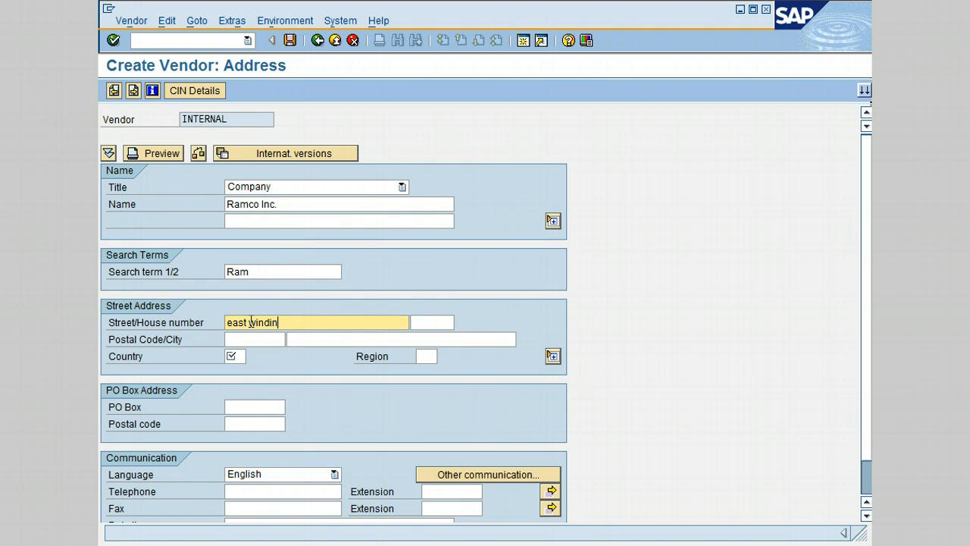
key("Tab")
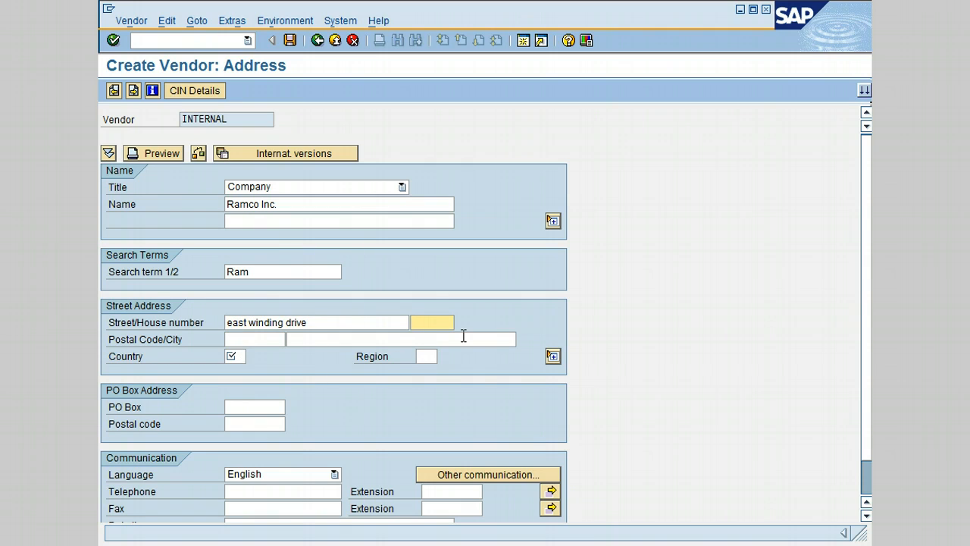
left_click(339, 335)
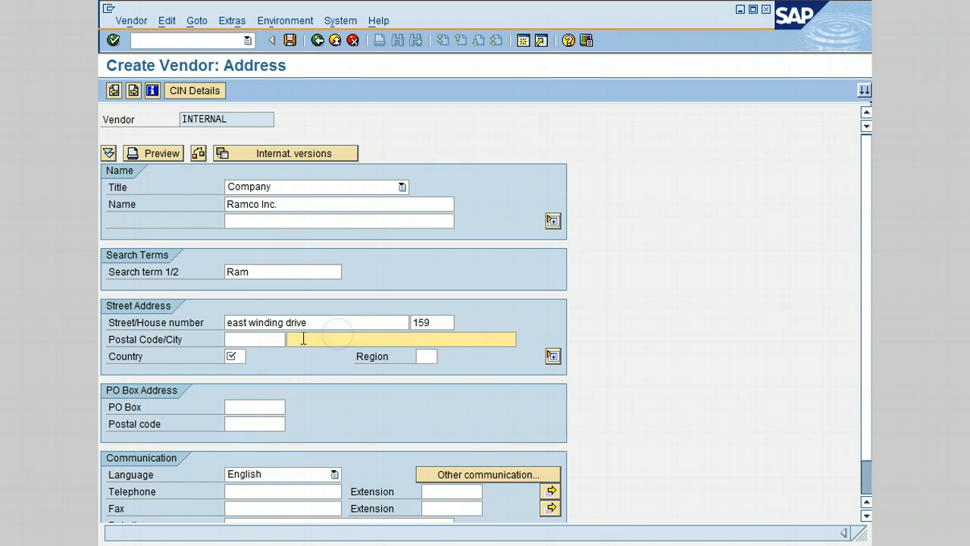
left_click(270, 338)
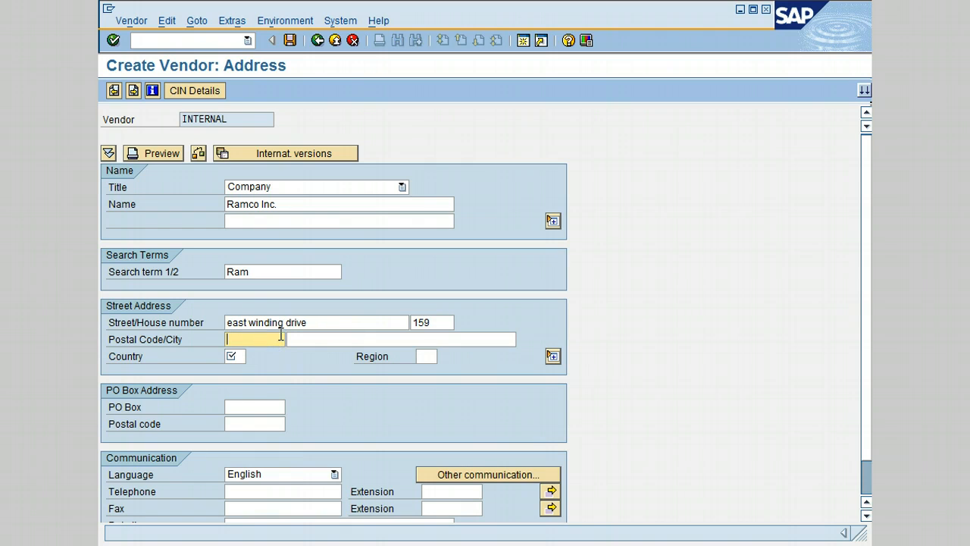
type("07980")
key("Tab")
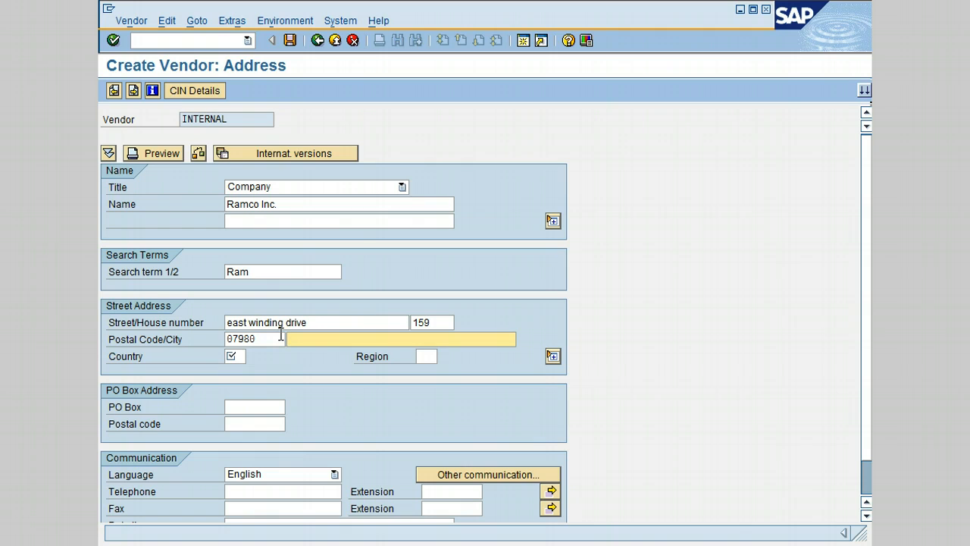
type("clifton")
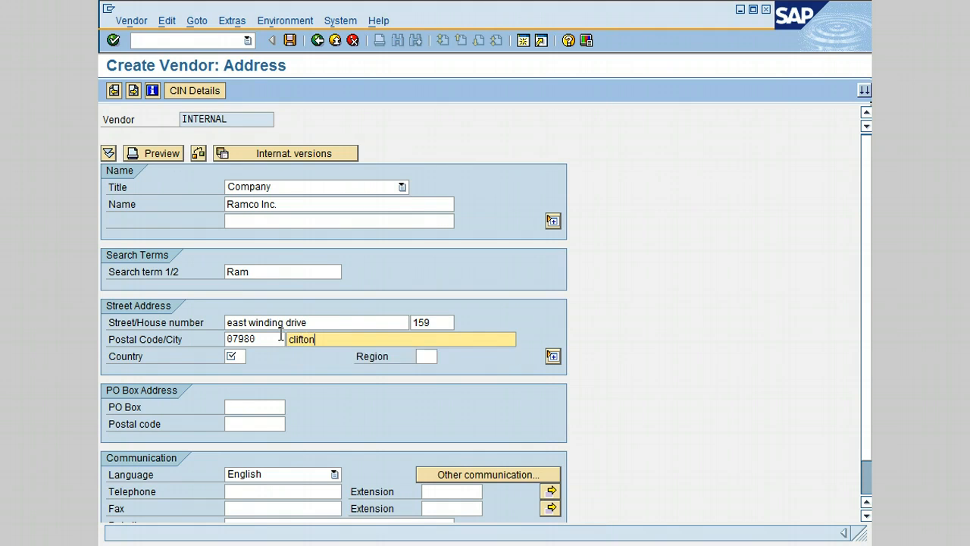
key("Tab")
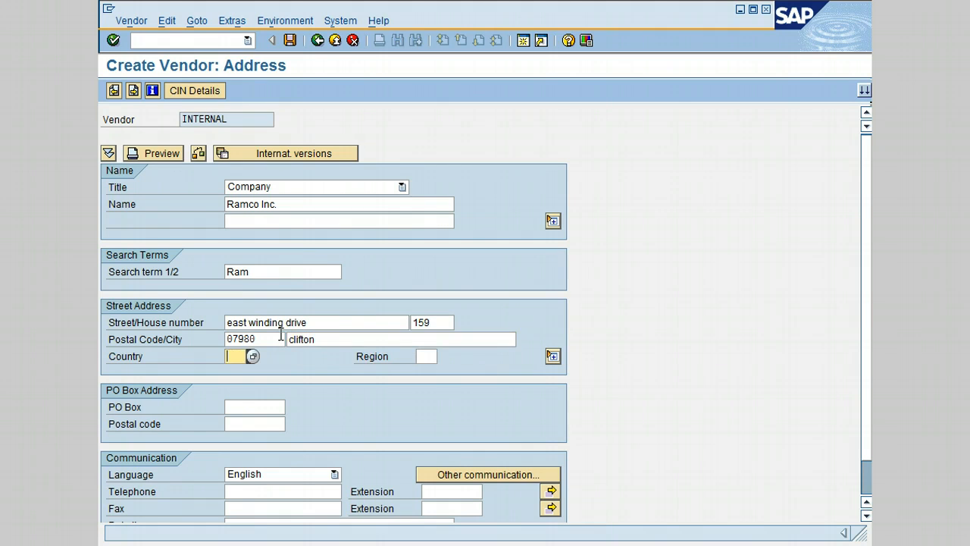
Set the country to US and enter the vendor's telephone number.
type("u")
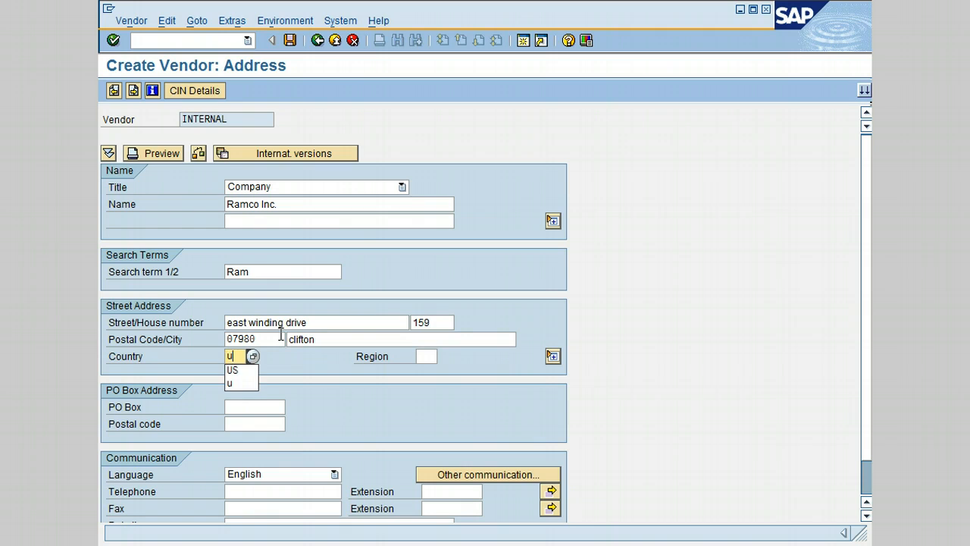
left_click(232, 369)
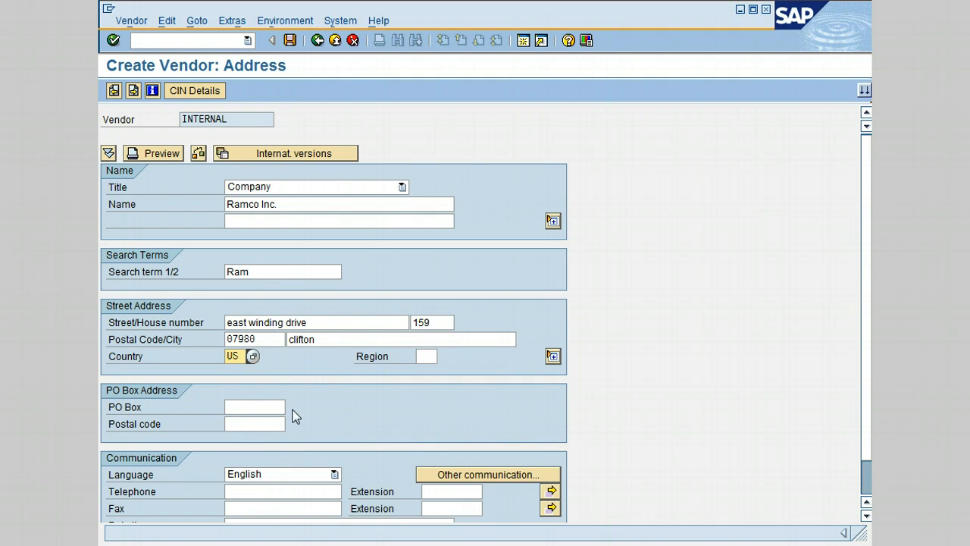
left_click(231, 494)
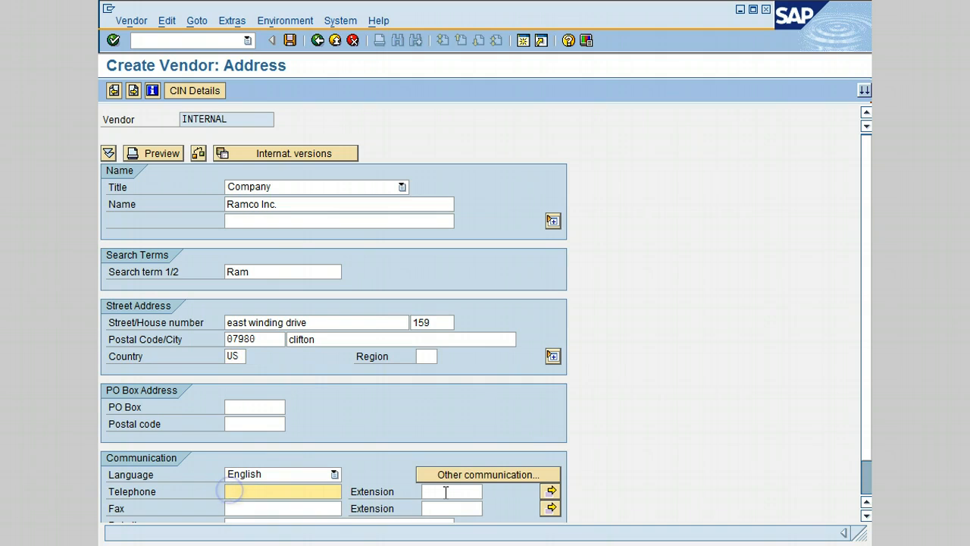
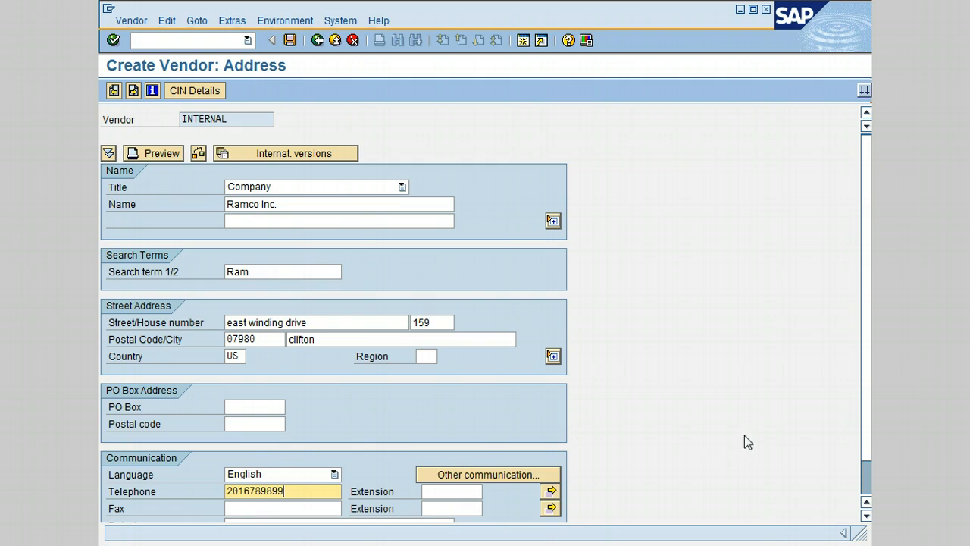
left_click(867, 481)
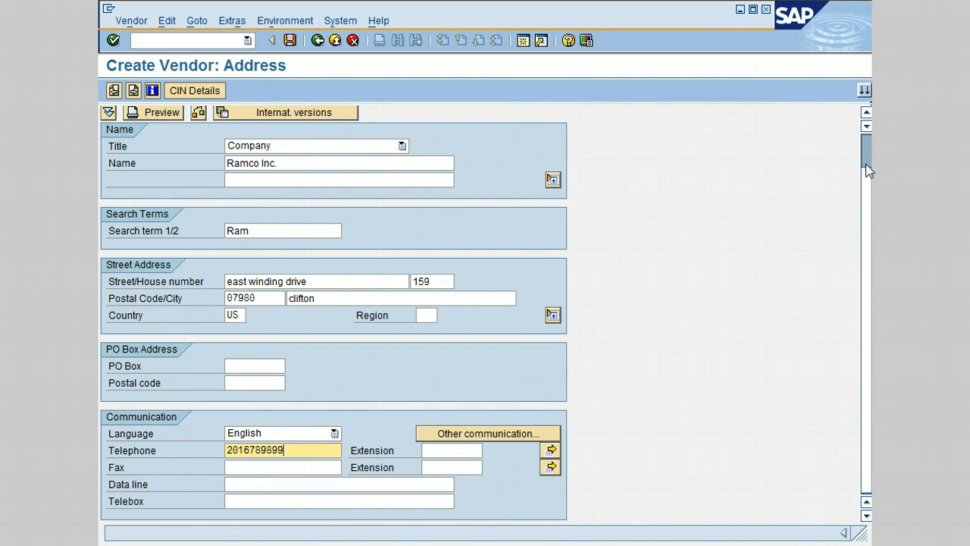
left_click(868, 186)
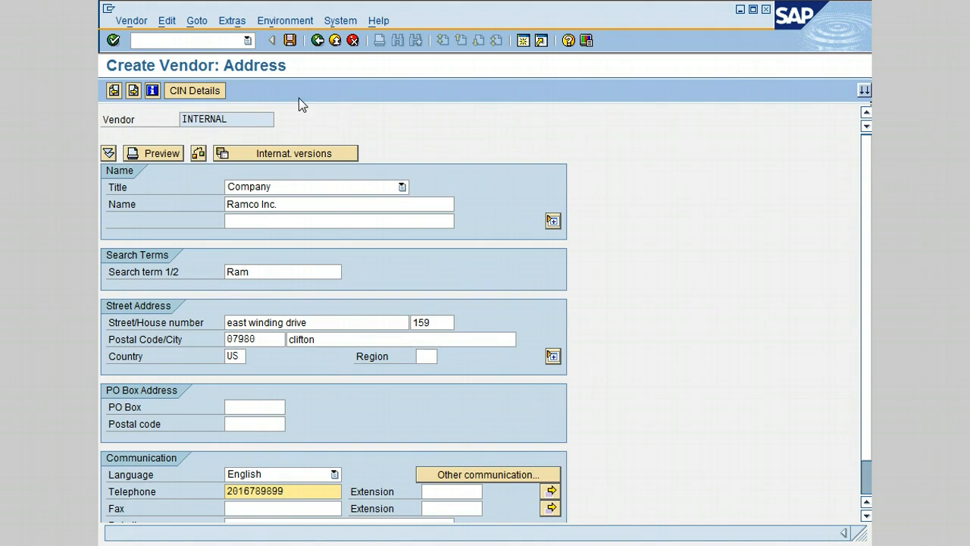
Enter the vendor's Tax Number 1 on the Control screen, then continue to purchasing data.
left_click(134, 90)
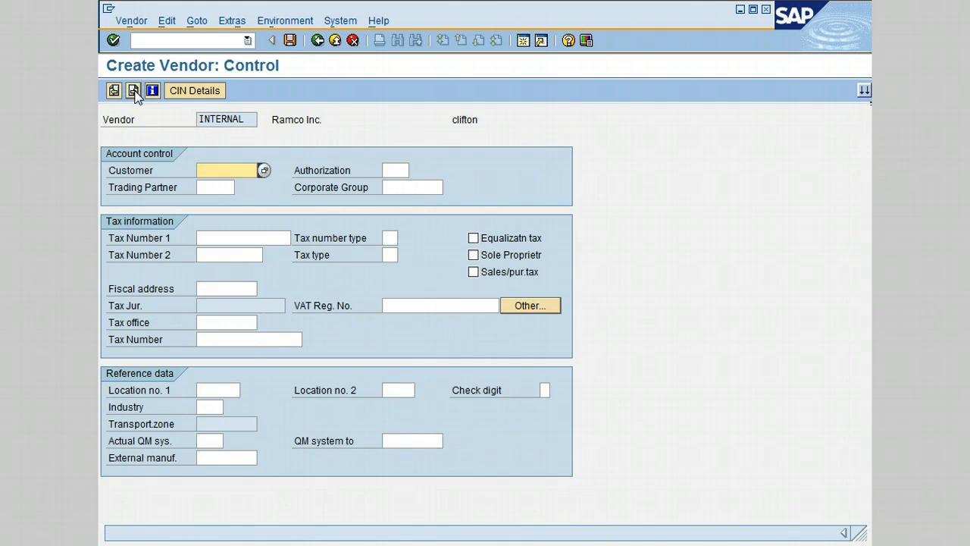
left_click(215, 238)
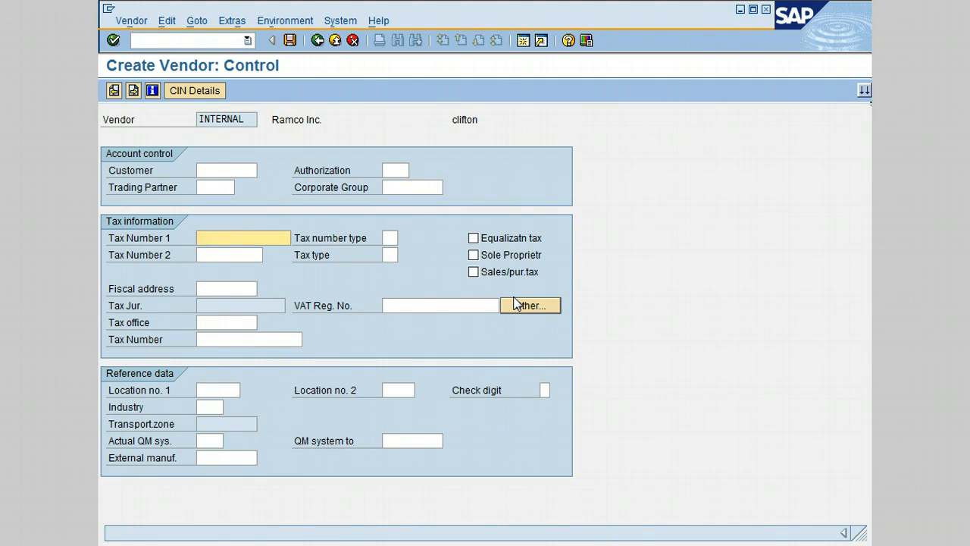
left_click(133, 90)
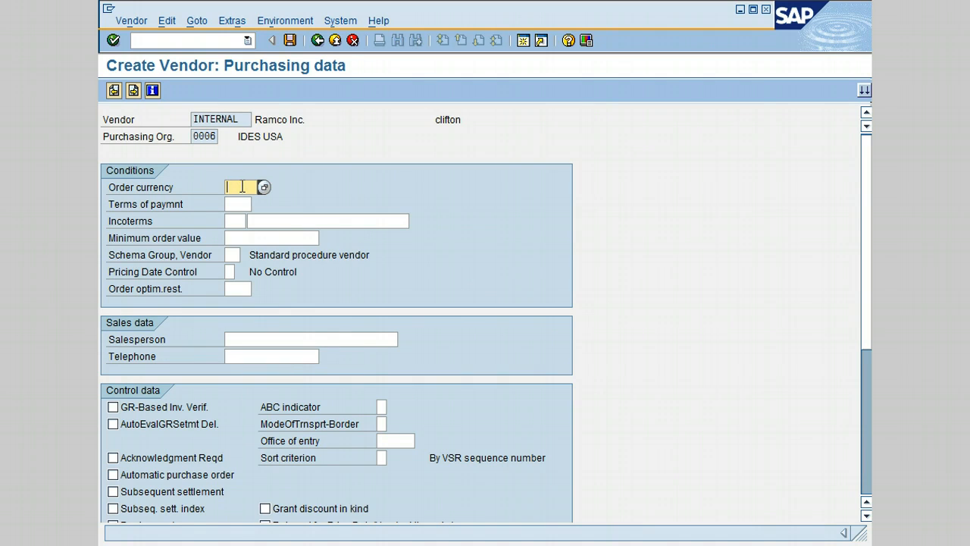
Set order currency to USD and terms of payment to NT30 (Net 30).
type("u")
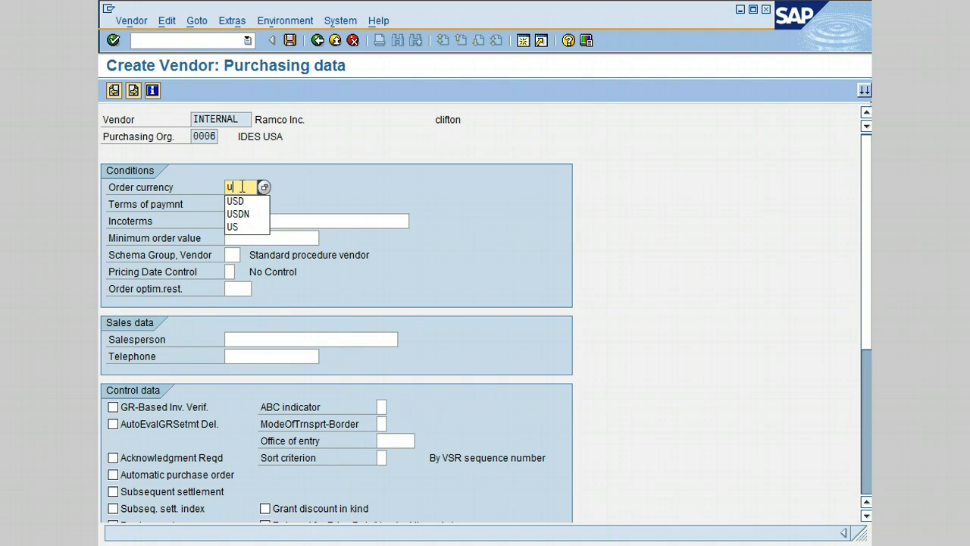
left_click(254, 202)
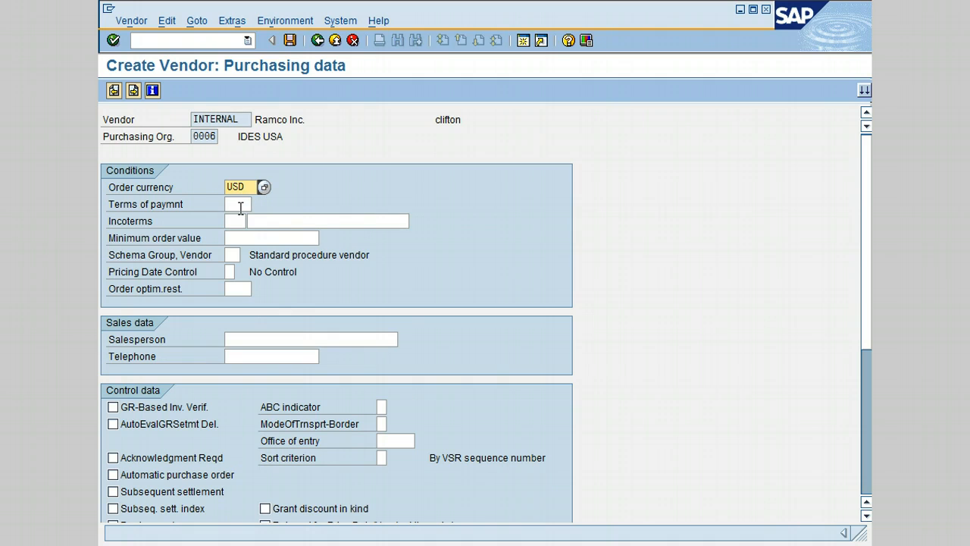
left_click(240, 203)
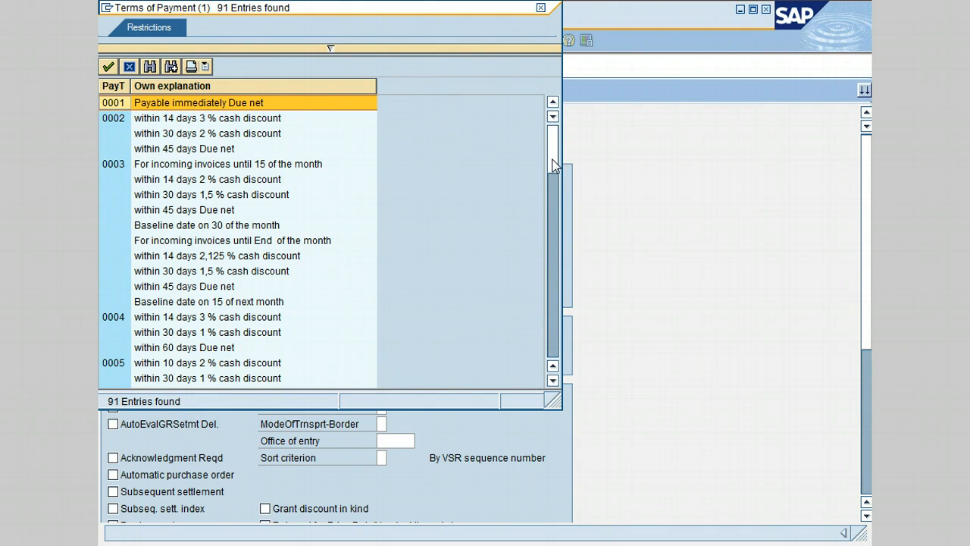
left_click_drag(553, 163, 557, 292)
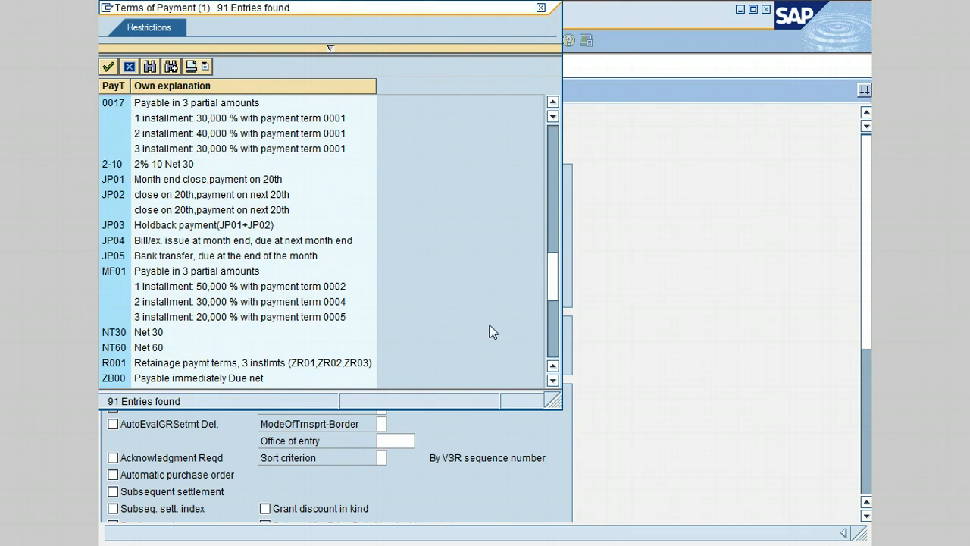
left_click(114, 334)
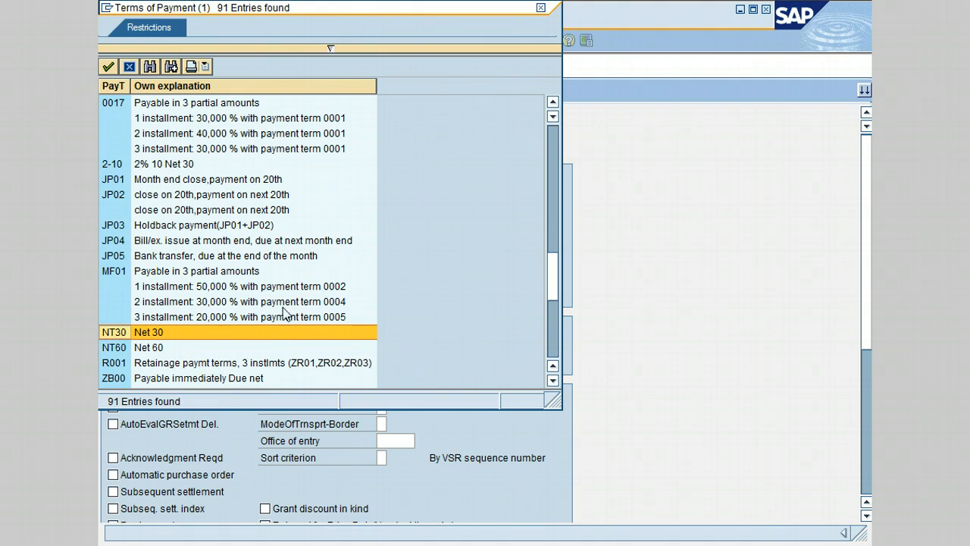
double_click(169, 332)
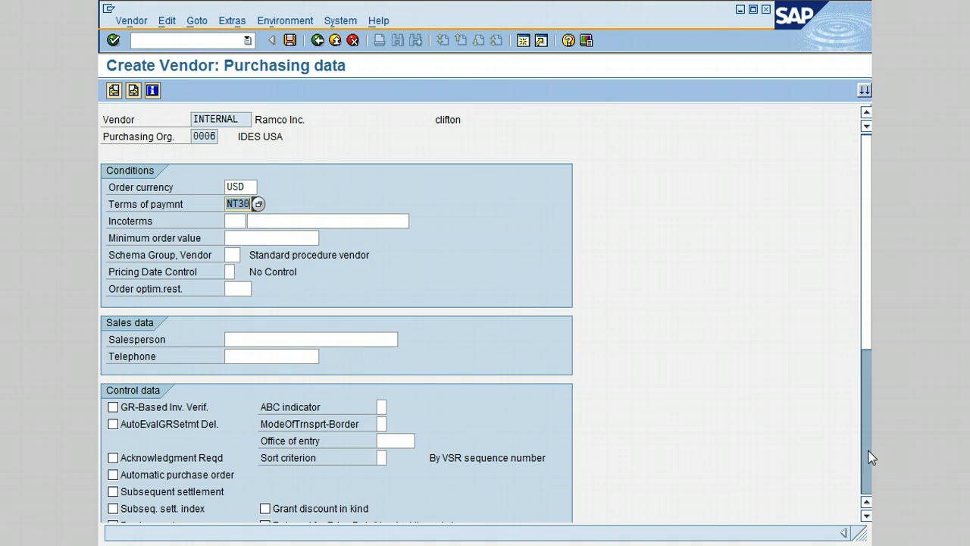
Enter purchasing group 000 under default data and advance to Partner functions.
left_click_drag(870, 331, 859, 439)
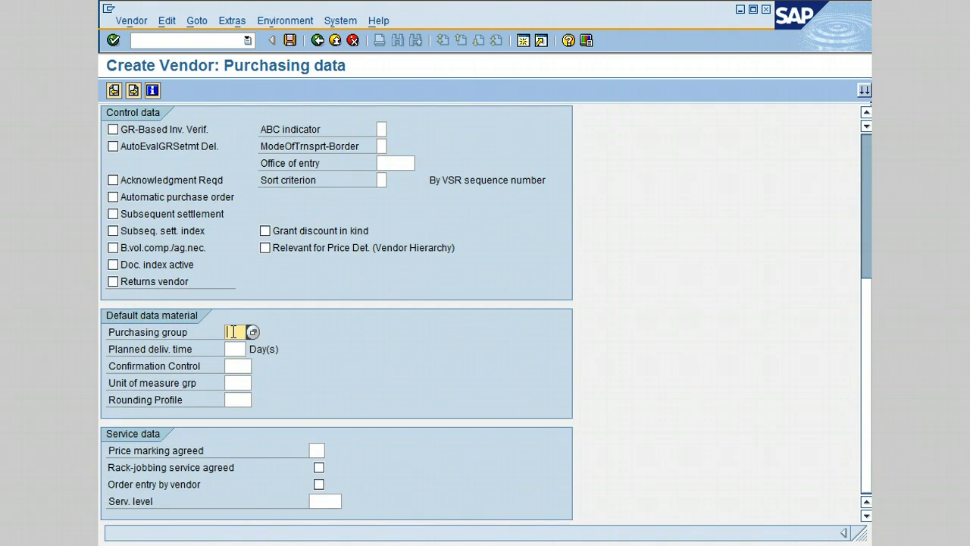
type("000")
left_click(386, 465)
left_click(316, 334)
left_click(131, 90)
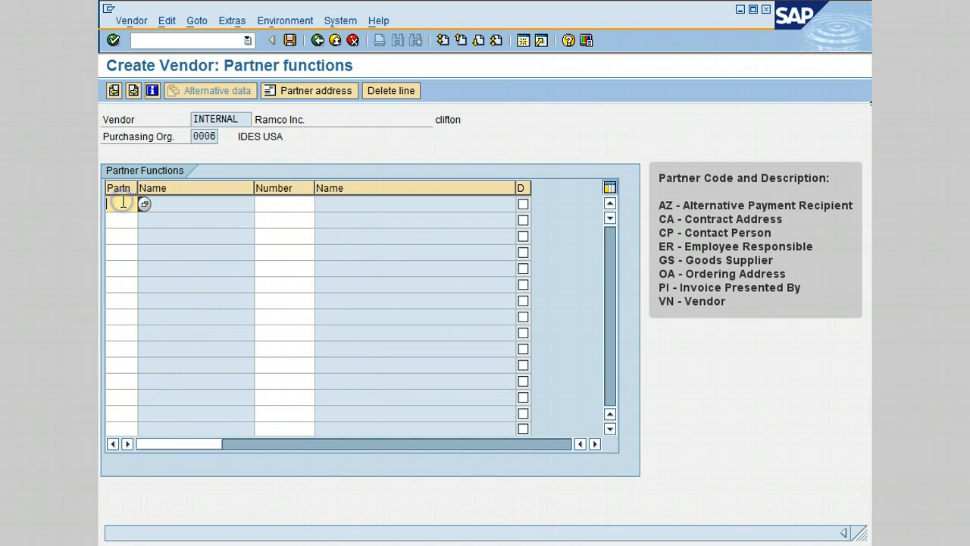
Add Goods Supplier (GS) and Vendor (VN) partner functions, each with partner number INTERNAL.
type("GS")
key("Tab")
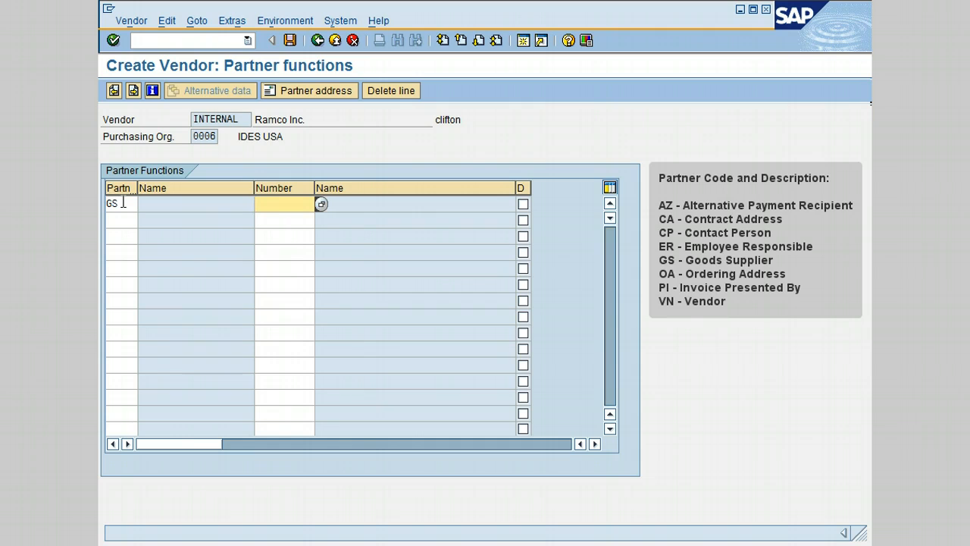
type("internal")
key("Return")
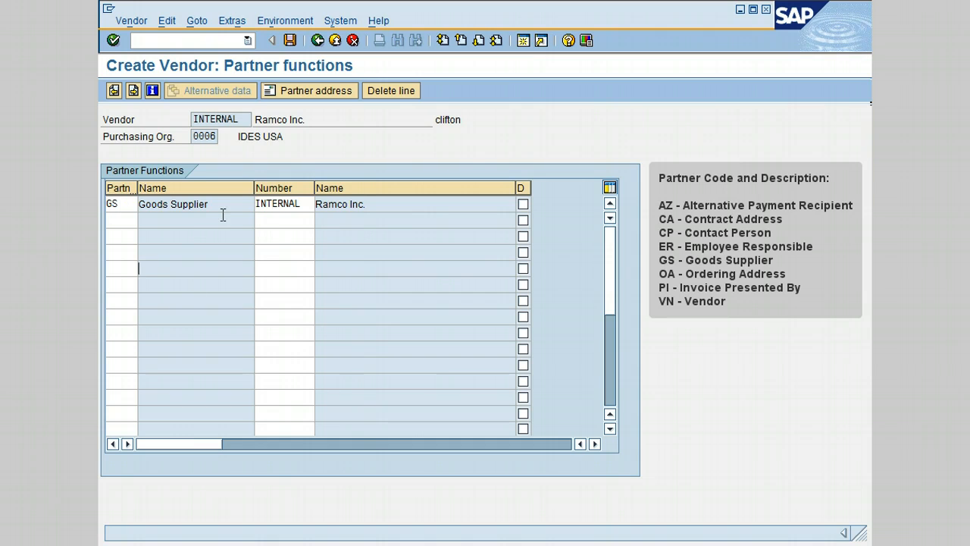
left_click(222, 205)
left_click(122, 222)
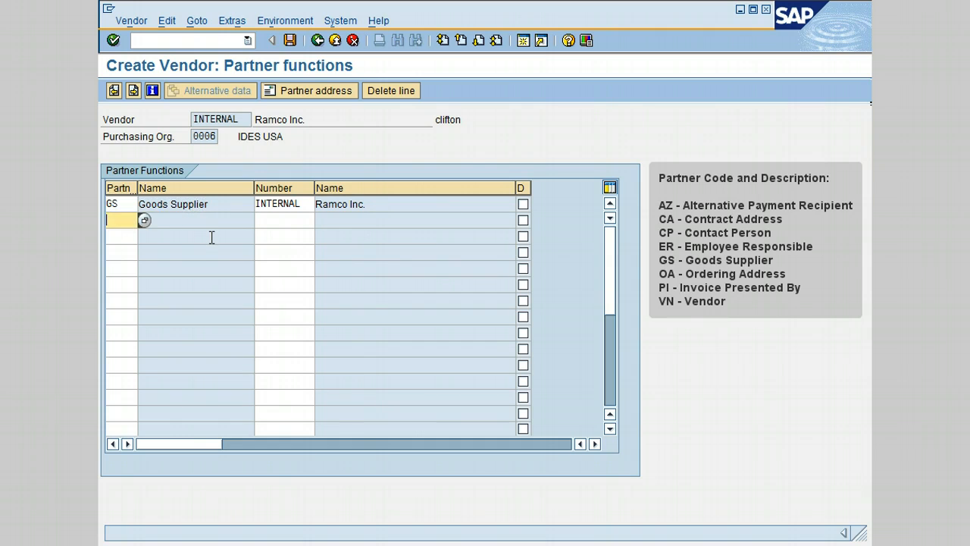
type("VN")
key("Tab")
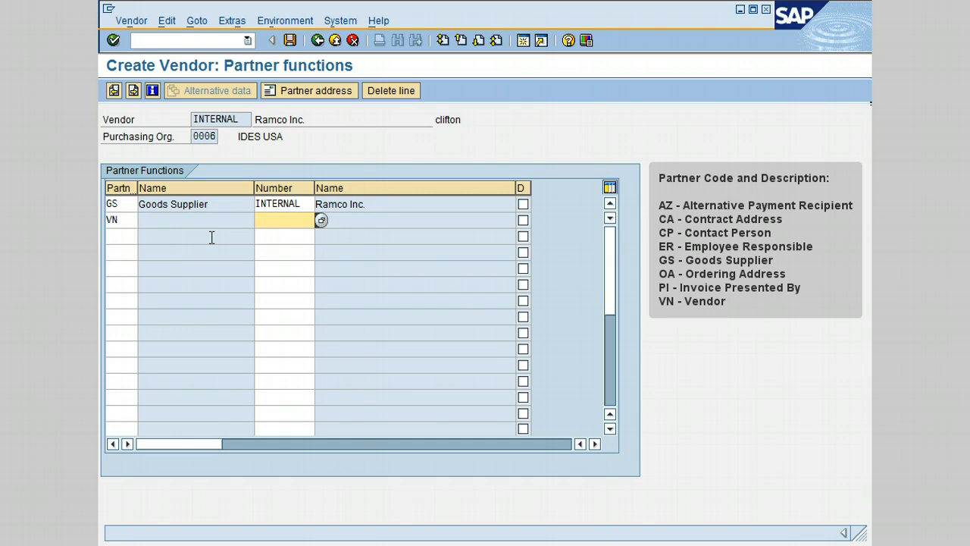
type("internal")
key("Return")
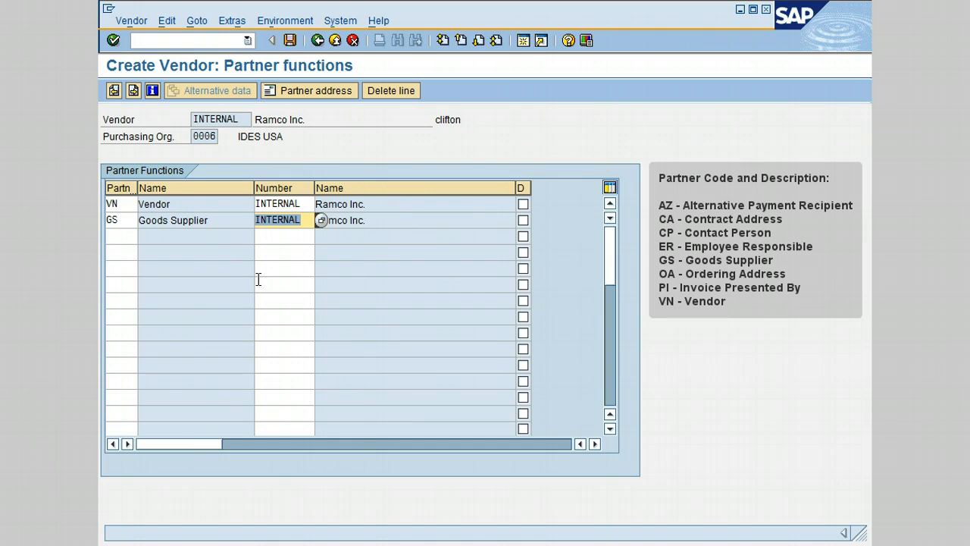
Add the Ordering Address (OA) partner function with partner number INTERNAL.
left_click(118, 235)
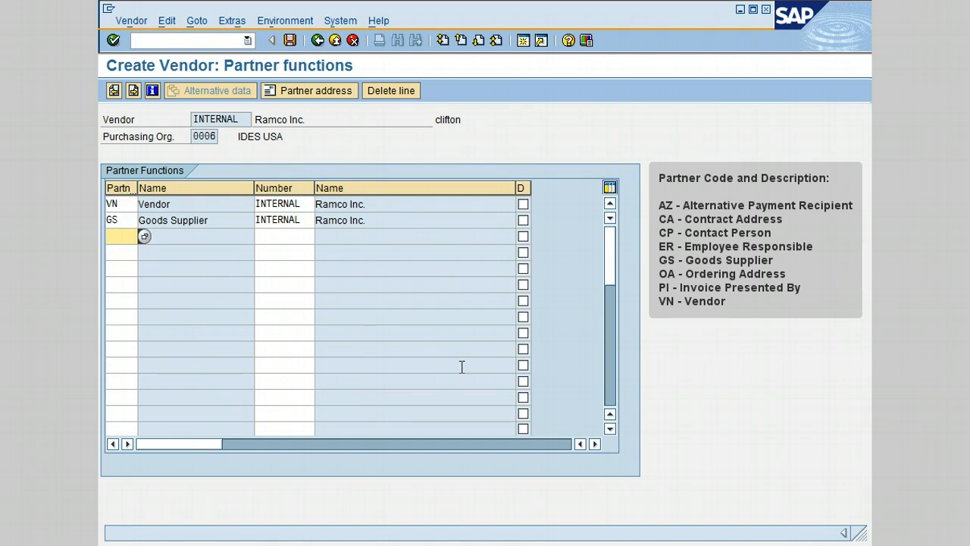
type("OA")
key("Tab")
type("internal")
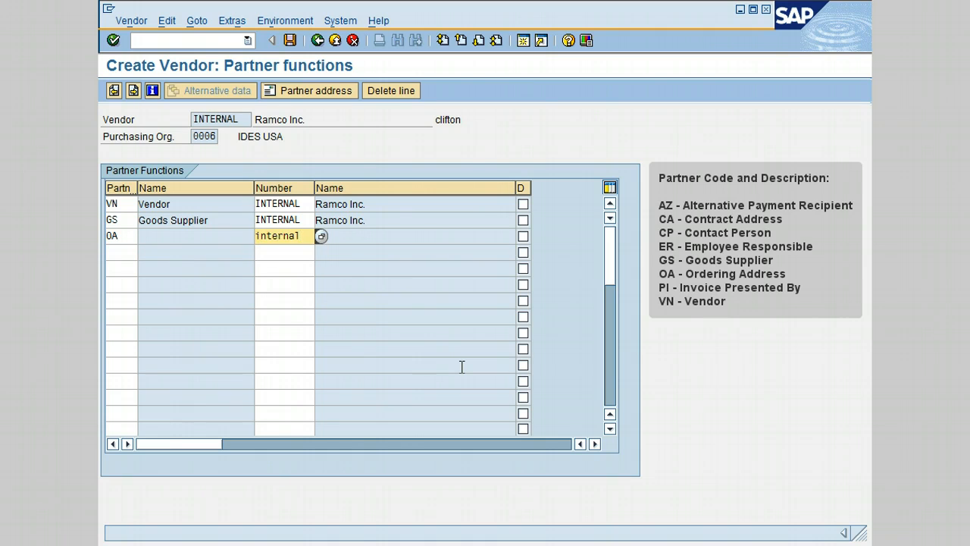
key("Return")
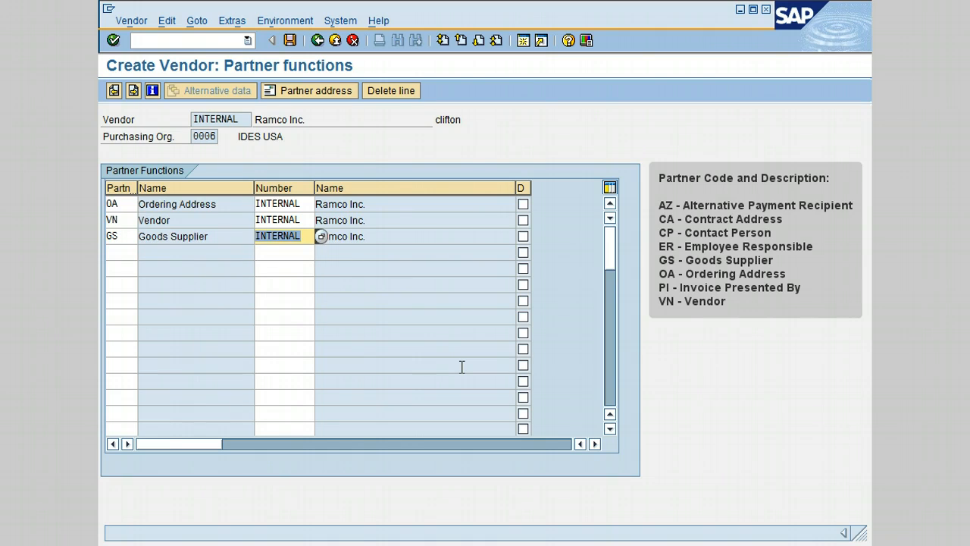
left_click(198, 348)
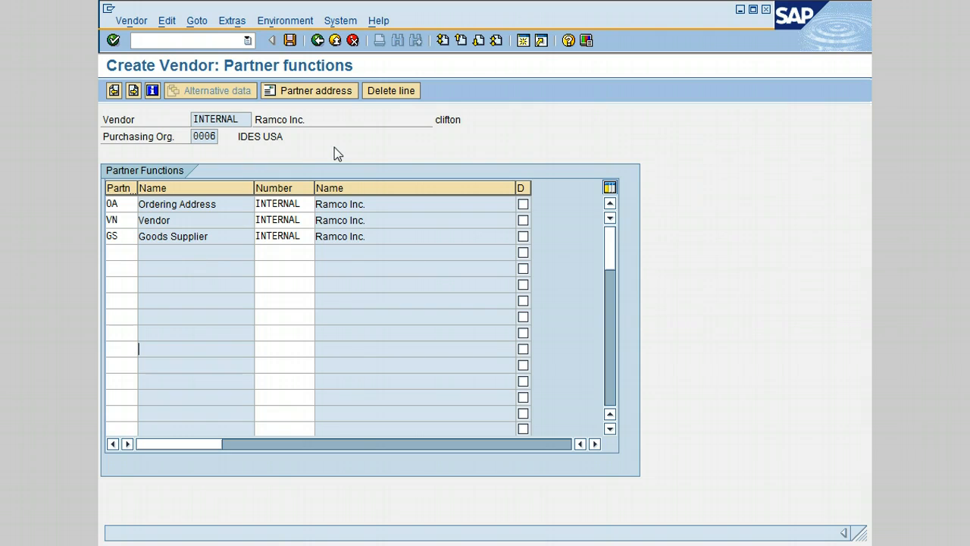
Save the vendor and acknowledge the creation confirmation for company code 0006.
left_click(290, 41)
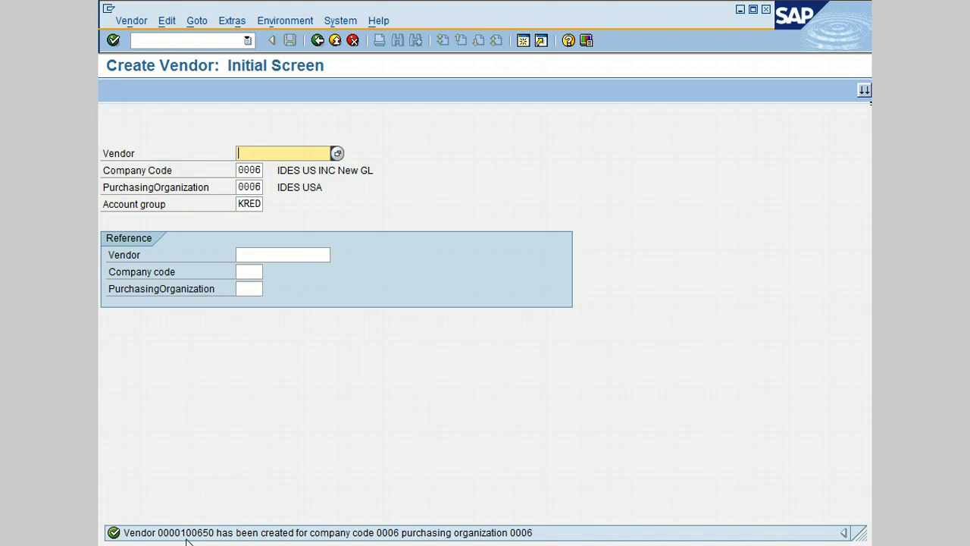
left_click(260, 465)
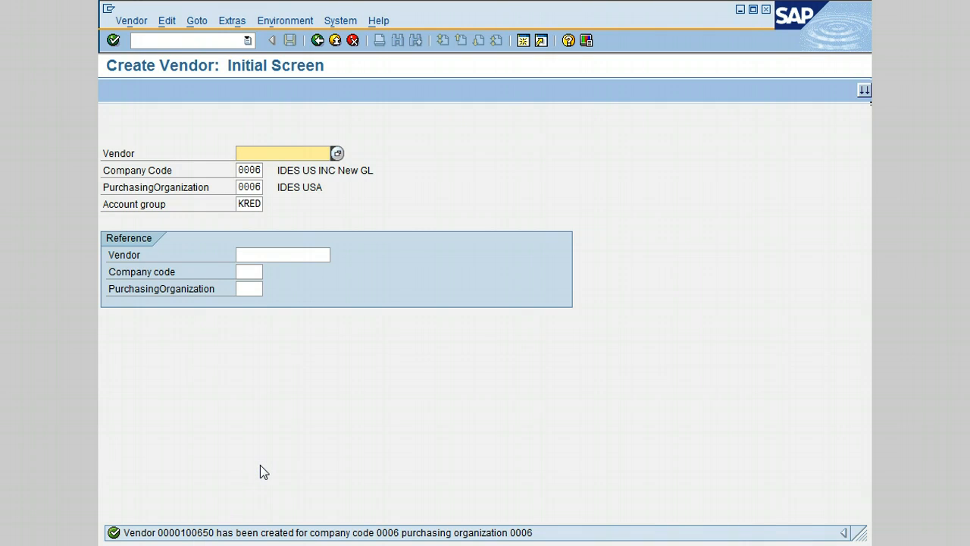